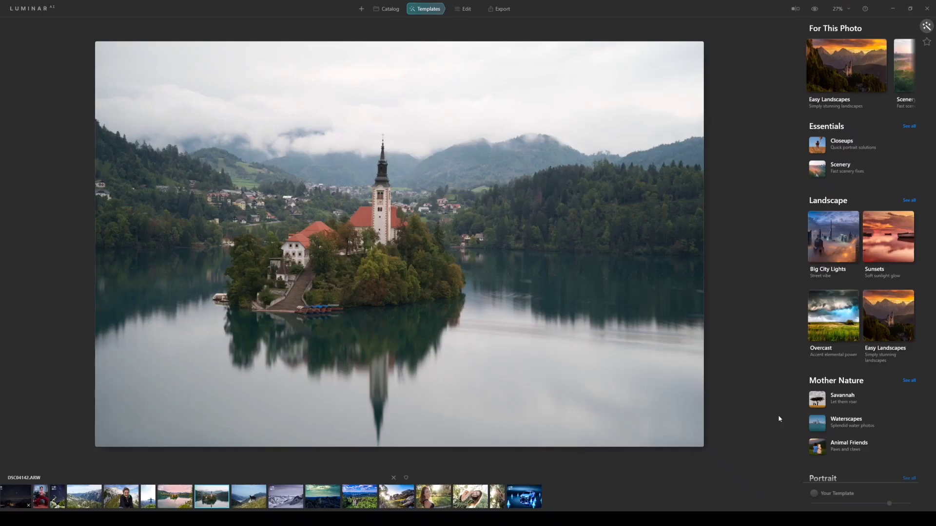
Preview the Long Exposure, Sunset, Clean Light, Noirscape, Forest Stream and Snowfall looks, then undo them
{"action": "left_click", "coordinate": [848, 89]}
{"action": "left_click", "coordinate": [839, 140]}
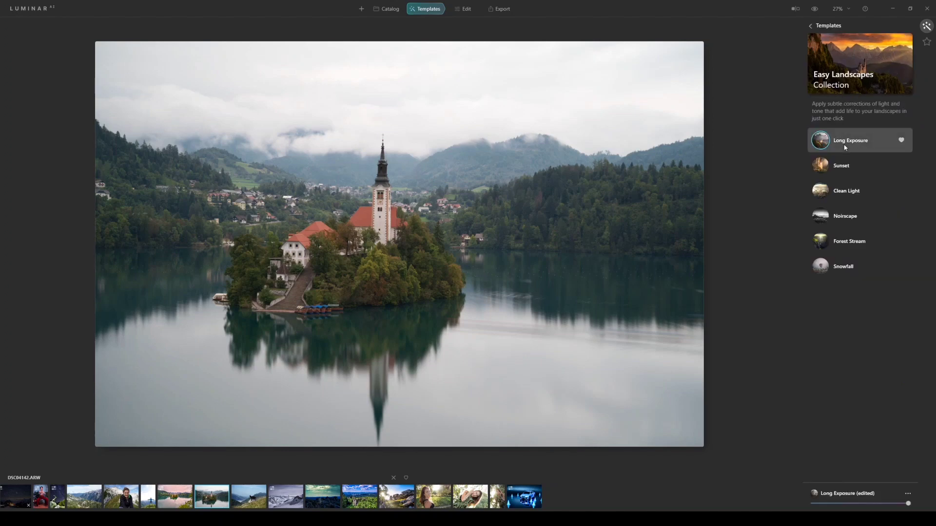
{"action": "left_click", "coordinate": [839, 165]}
{"action": "left_click", "coordinate": [842, 191]}
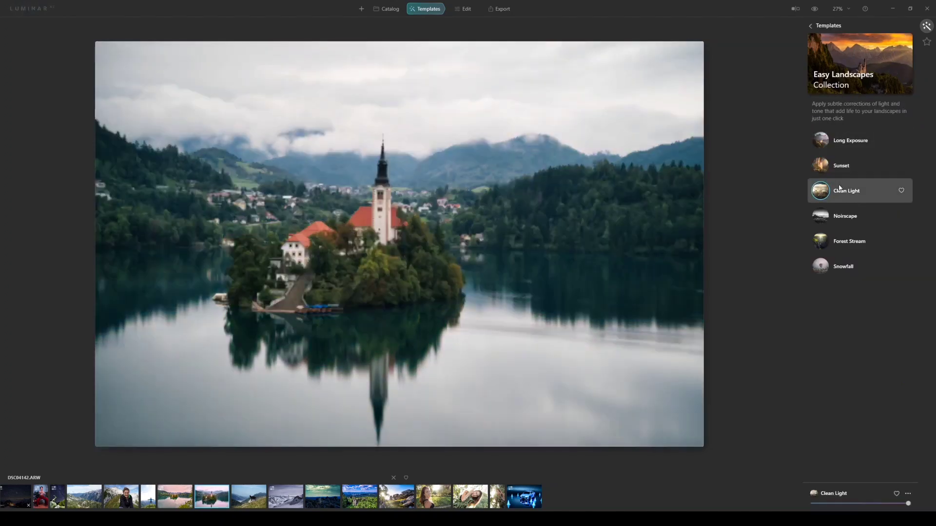
{"action": "left_click", "coordinate": [844, 216]}
{"action": "left_click", "coordinate": [847, 246]}
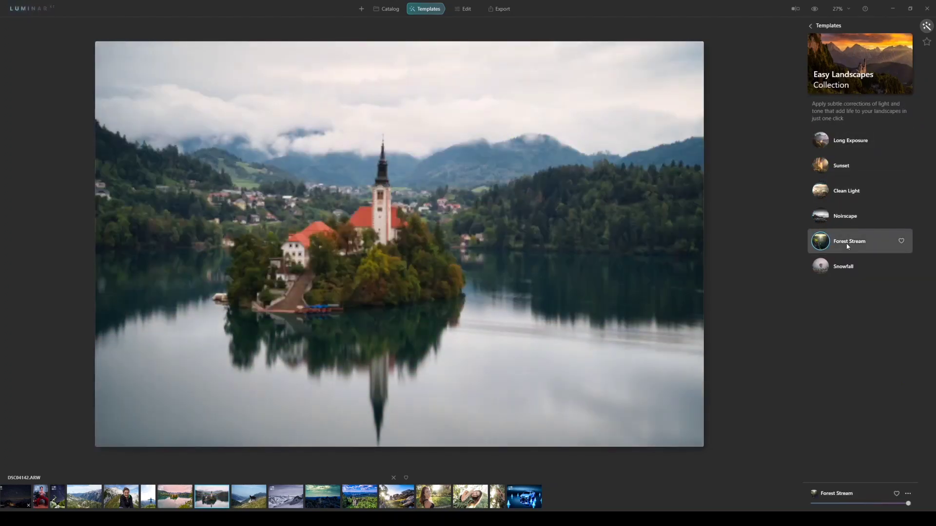
{"action": "left_click", "coordinate": [848, 260]}
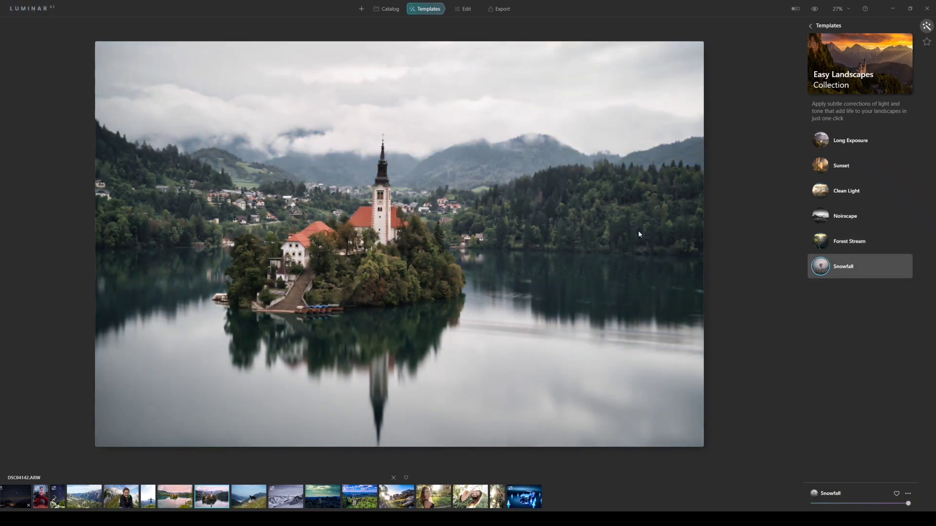
{"action": "key", "text": "ctrl+z"}
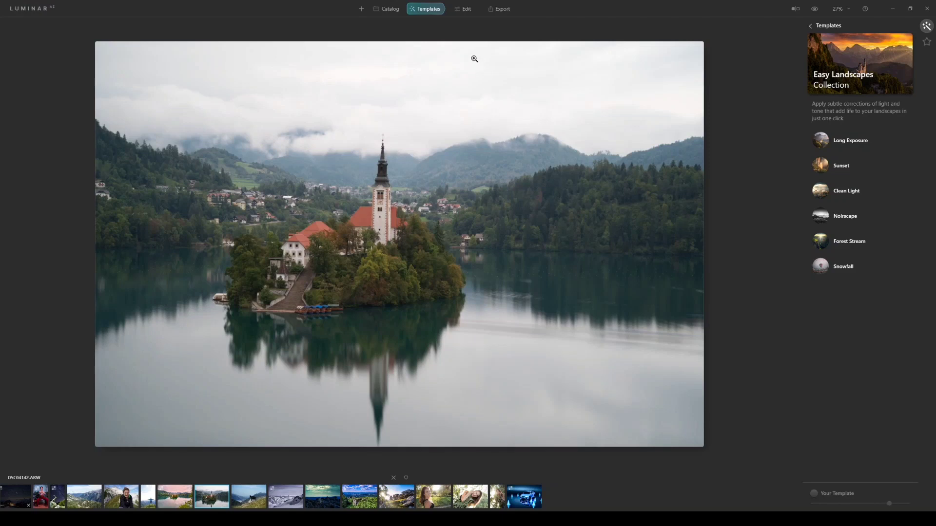
{"action": "left_click", "coordinate": [457, 13]}
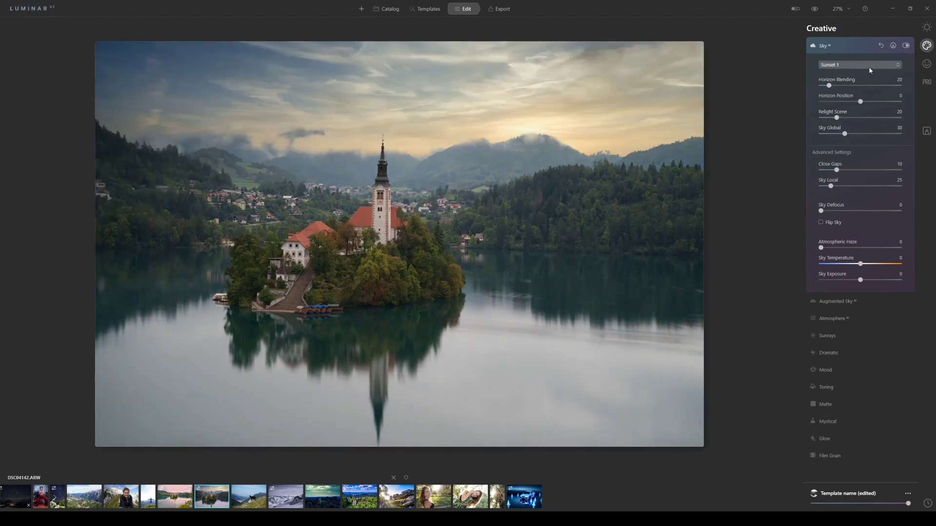
Switch the Sky AI replacement sky to Sunset 2 and collapse the Sky panel
{"action": "key", "text": "Down"}
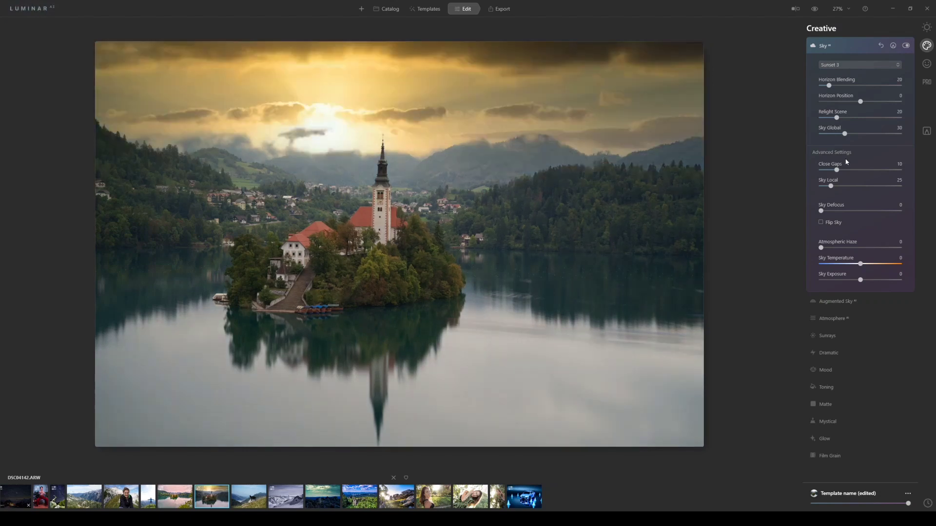
{"action": "left_click", "coordinate": [837, 46]}
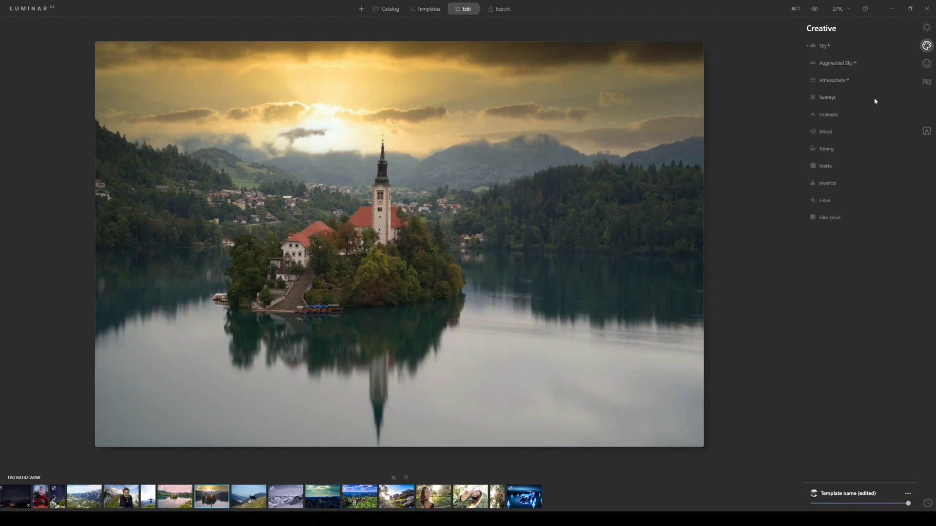
Load a texture layer, test vertical and horizontal flips, shrink its zoom, and reveal Color blending
{"action": "left_click", "coordinate": [927, 132]}
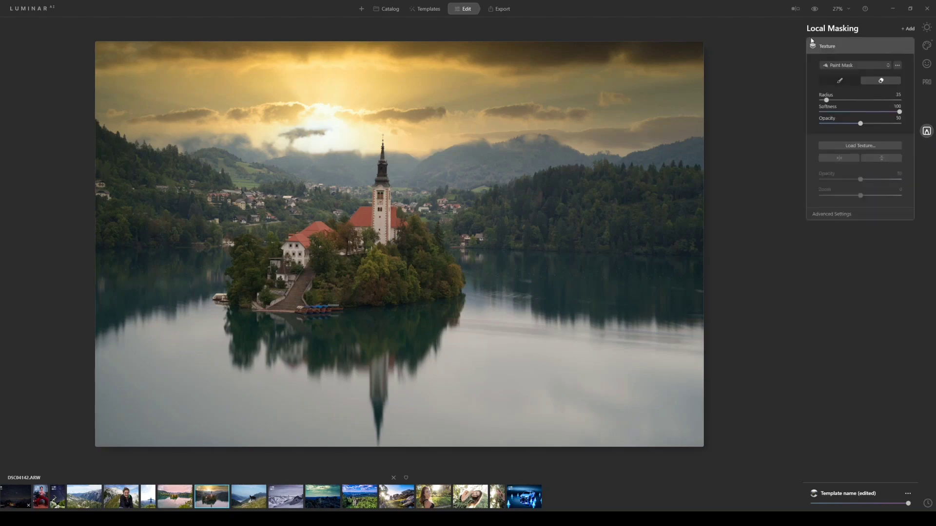
{"action": "left_click", "coordinate": [856, 145]}
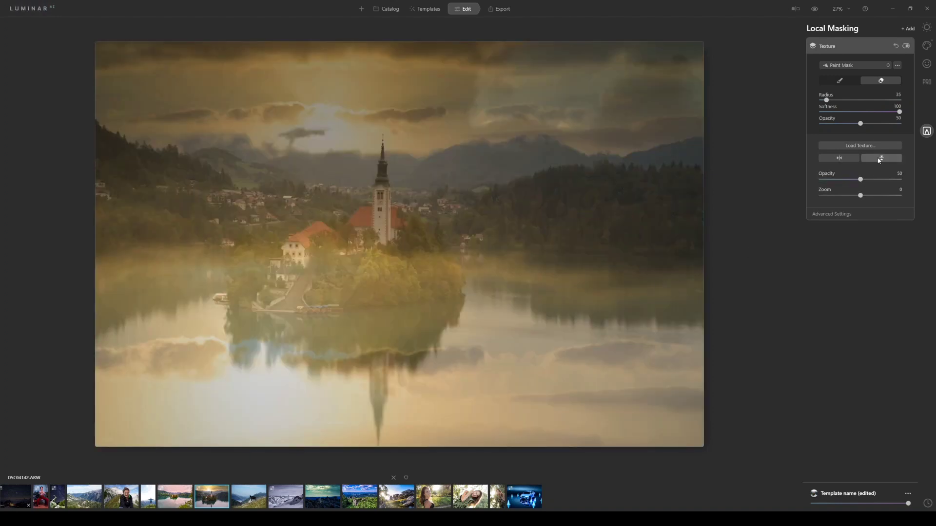
{"action": "left_click", "coordinate": [880, 159]}
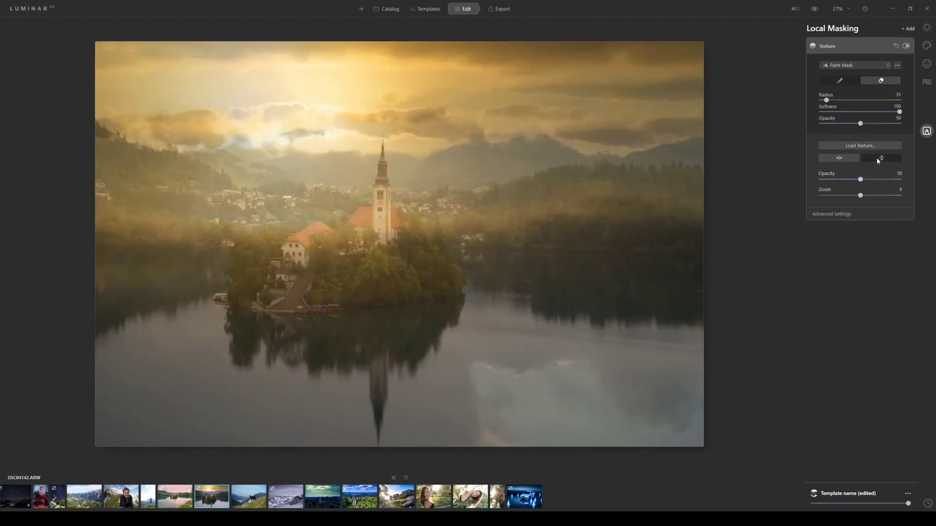
{"action": "left_click", "coordinate": [880, 158]}
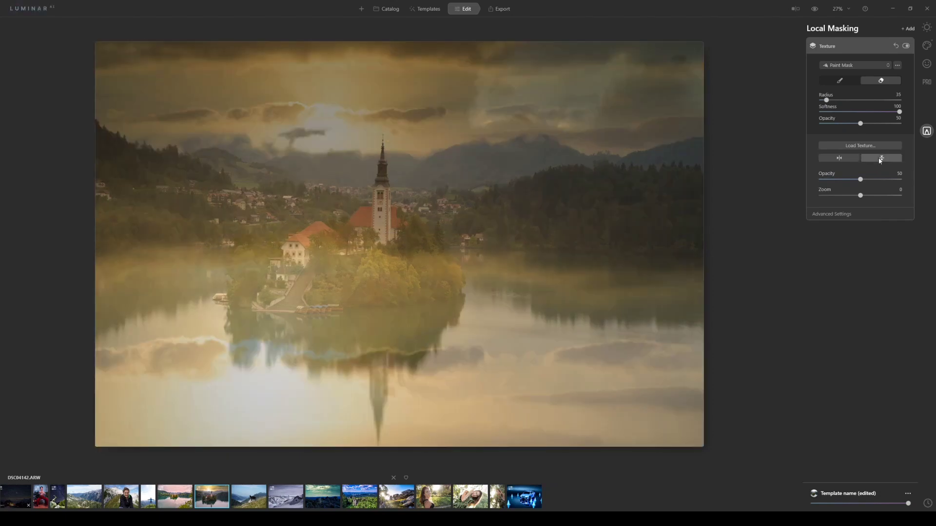
{"action": "left_click", "coordinate": [846, 160]}
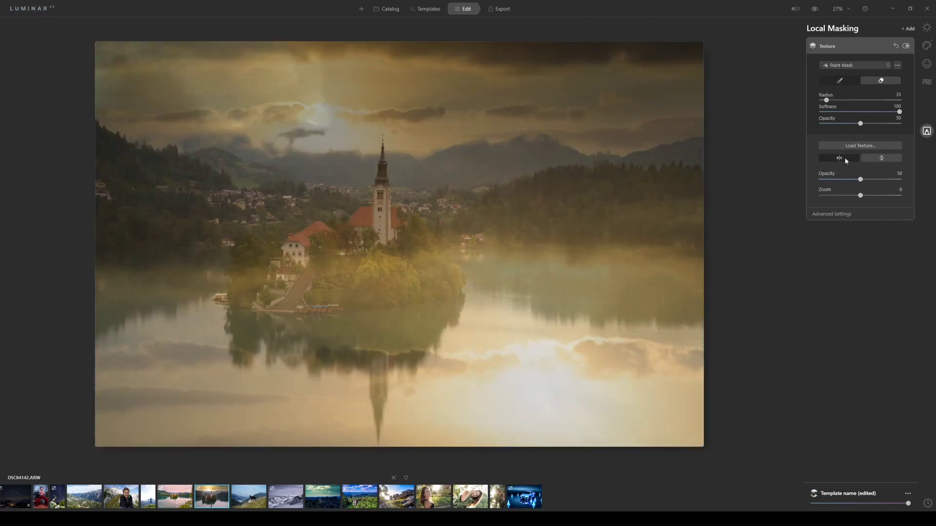
{"action": "left_click", "coordinate": [846, 160]}
{"action": "mouse_move", "coordinate": [861, 196]}
{"action": "left_mouse_down"}
{"action": "mouse_move", "coordinate": [847, 196]}
{"action": "mouse_move", "coordinate": [870, 196]}
{"action": "mouse_move", "coordinate": [861, 196]}
{"action": "left_mouse_up"}
{"action": "mouse_move", "coordinate": [856, 213]}
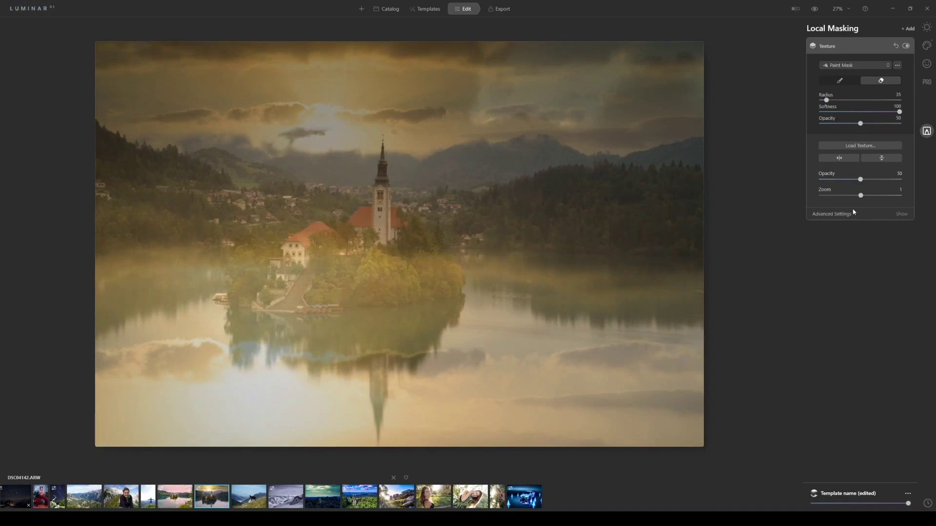
{"action": "left_click", "coordinate": [846, 216]}
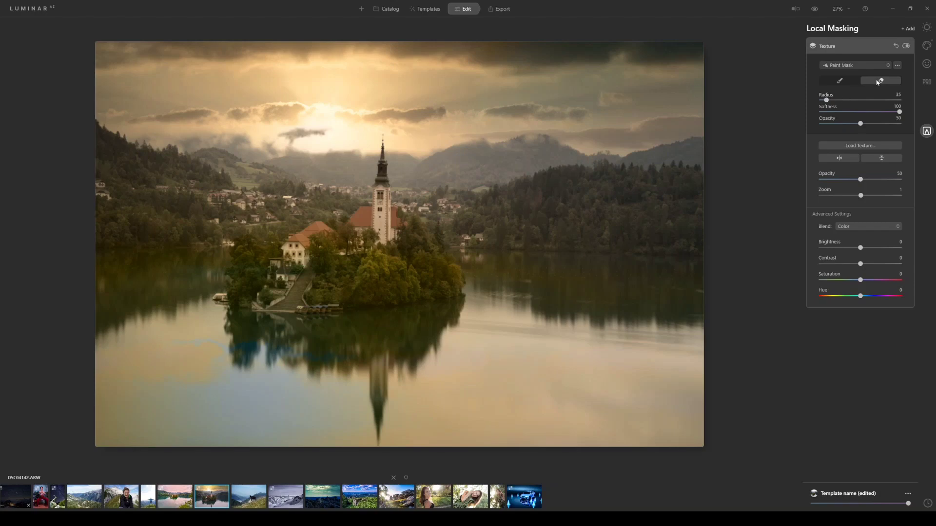
Brush the texture mask over the lake water with radius 179 and softness 74
{"action": "left_click", "coordinate": [841, 81]}
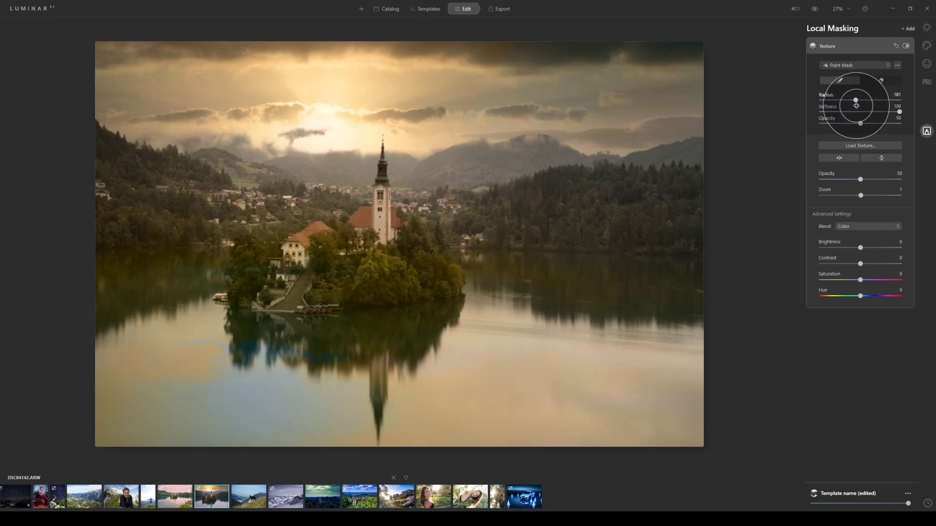
{"action": "mouse_move", "coordinate": [827, 100]}
{"action": "left_mouse_down"}
{"action": "mouse_move", "coordinate": [855, 100]}
{"action": "mouse_move", "coordinate": [899, 124]}
{"action": "left_mouse_up"}
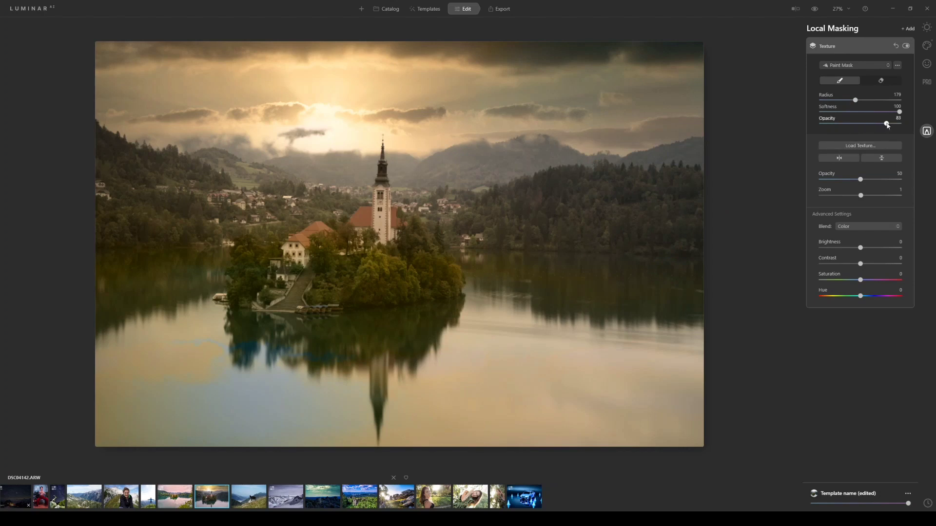
{"action": "mouse_move", "coordinate": [560, 405]}
{"action": "left_mouse_down"}
{"action": "mouse_move", "coordinate": [503, 380]}
{"action": "mouse_move", "coordinate": [445, 434]}
{"action": "mouse_move", "coordinate": [668, 372]}
{"action": "mouse_move", "coordinate": [505, 345]}
{"action": "mouse_move", "coordinate": [499, 374]}
{"action": "left_mouse_up"}
{"action": "mouse_move", "coordinate": [170, 424]}
{"action": "left_mouse_down"}
{"action": "mouse_move", "coordinate": [109, 410]}
{"action": "mouse_move", "coordinate": [188, 335]}
{"action": "mouse_move", "coordinate": [236, 411]}
{"action": "mouse_move", "coordinate": [341, 408]}
{"action": "mouse_move", "coordinate": [262, 393]}
{"action": "mouse_move", "coordinate": [200, 399]}
{"action": "left_mouse_up"}
{"action": "mouse_move", "coordinate": [900, 112]}
{"action": "left_mouse_down"}
{"action": "mouse_move", "coordinate": [876, 111]}
{"action": "mouse_move", "coordinate": [870, 123]}
{"action": "left_mouse_up"}
{"action": "left_click_drag", "start_coordinate": [121, 356], "coordinate": [236, 351]}
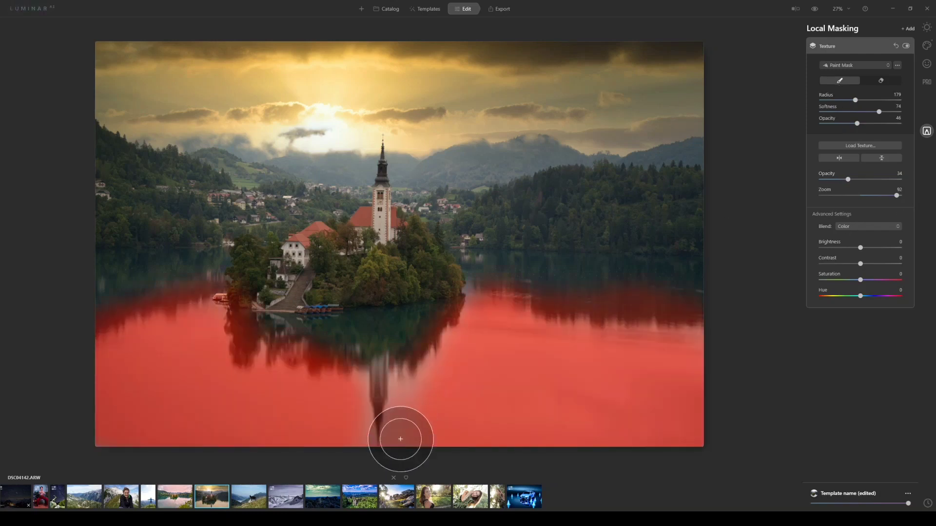
Toggle between erasing and painting the texture mask, shrinking the brush radius to 48
{"action": "key", "text": "alt"}
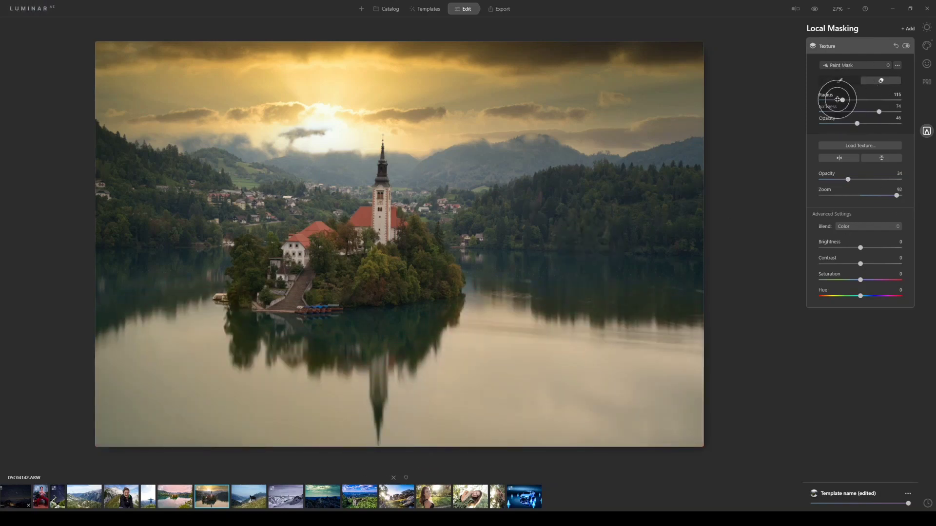
{"action": "left_click_drag", "start_coordinate": [855, 99], "coordinate": [829, 100]}
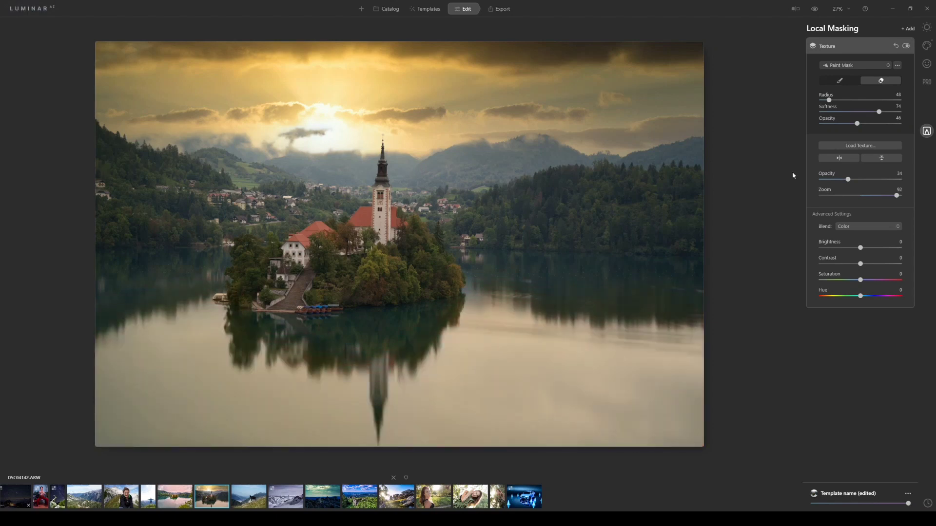
{"action": "left_click", "coordinate": [839, 80]}
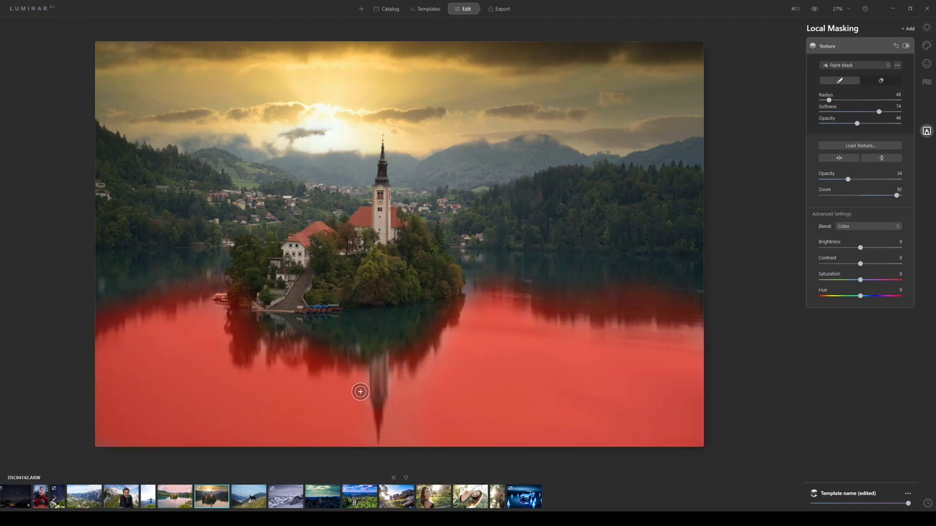
{"action": "key", "text": "alt"}
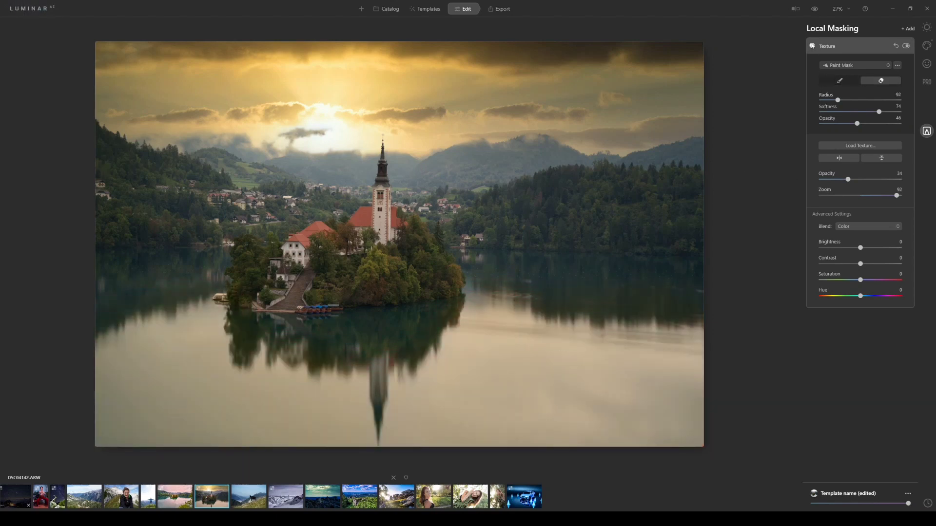
Compare the edit against the original grey photo twice, then return to the Creative tools
{"action": "left_click", "coordinate": [814, 9]}
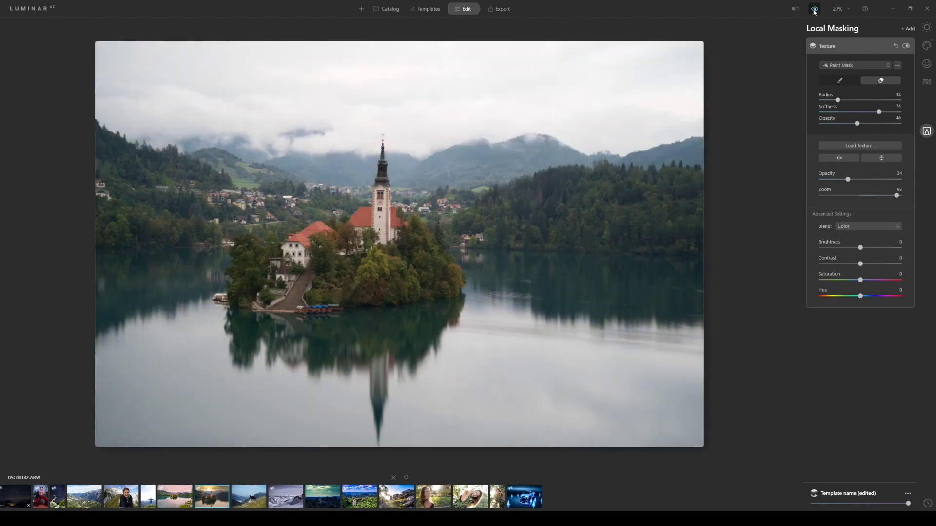
{"action": "left_click", "coordinate": [814, 9]}
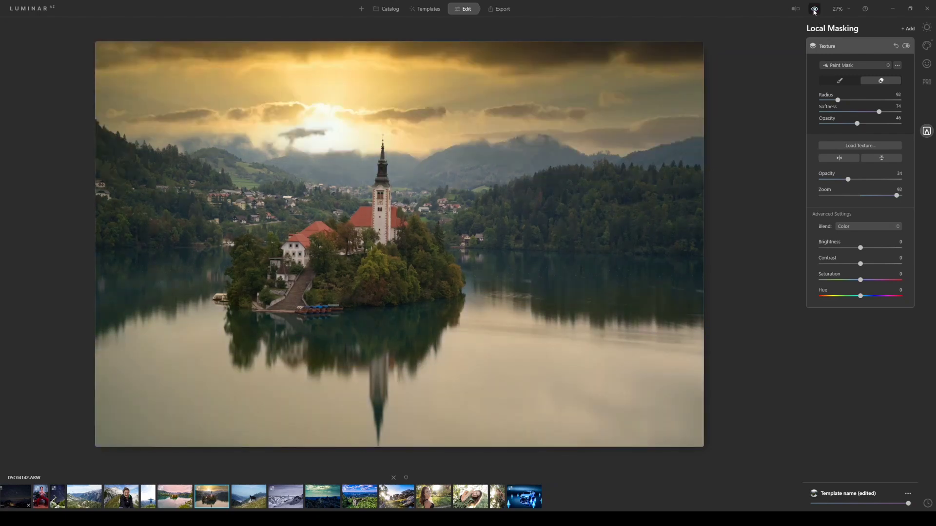
{"action": "left_click", "coordinate": [815, 9]}
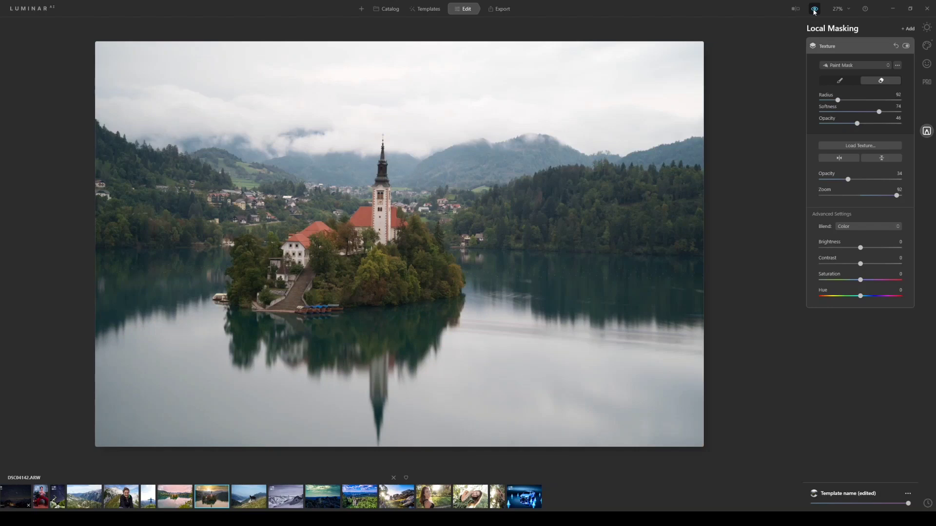
{"action": "left_click", "coordinate": [814, 9]}
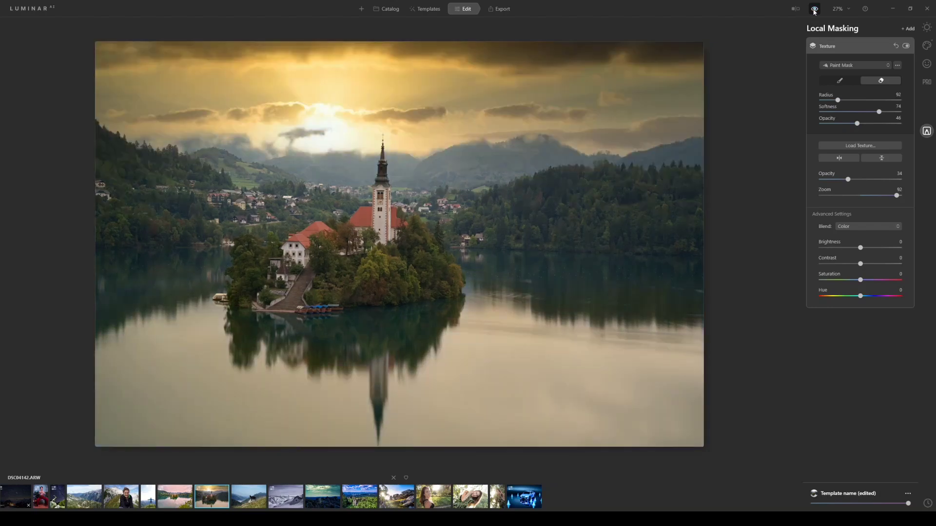
{"action": "left_click", "coordinate": [928, 45]}
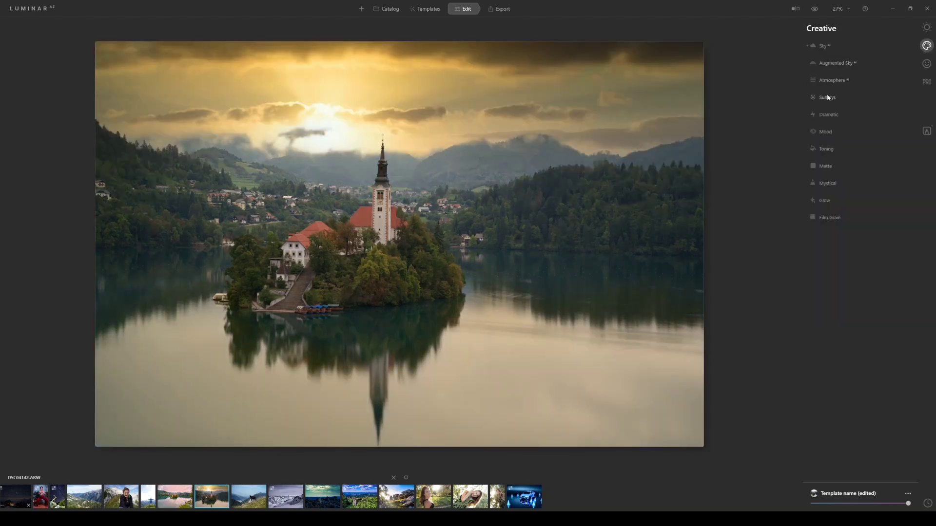
Add a Haze atmosphere at Amount 100 and Depth about 72, after trying Mist and Layered Fog
{"action": "left_click", "coordinate": [832, 81]}
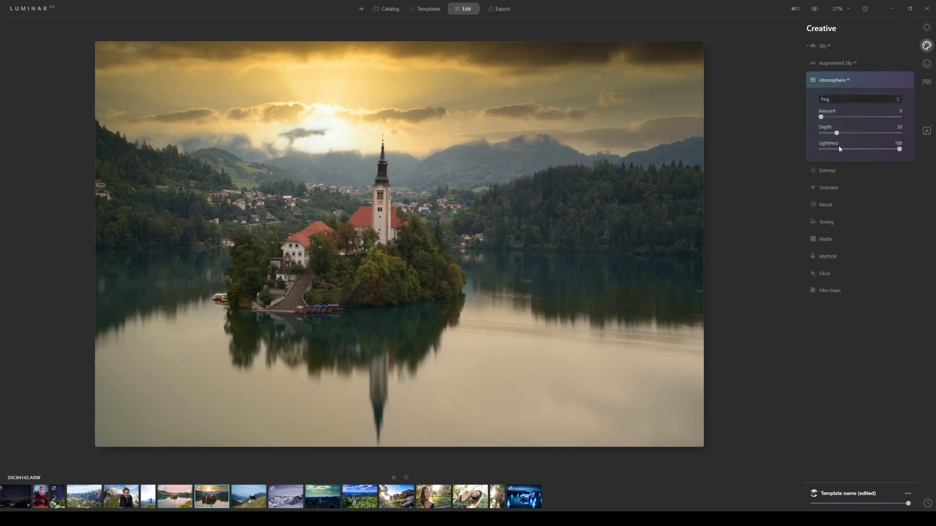
{"action": "left_click_drag", "start_coordinate": [821, 117], "coordinate": [896, 124]}
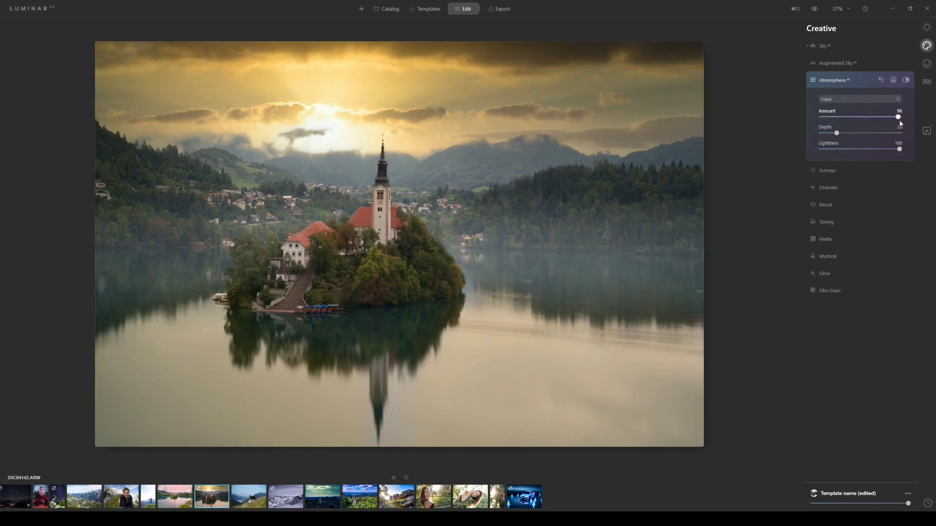
{"action": "left_click_drag", "start_coordinate": [900, 124], "coordinate": [879, 120]}
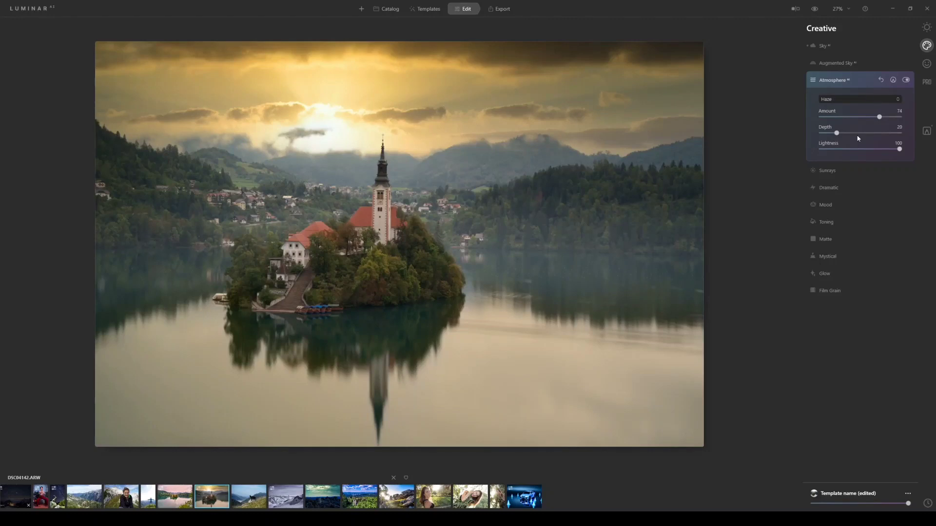
{"action": "key", "text": "Up"}
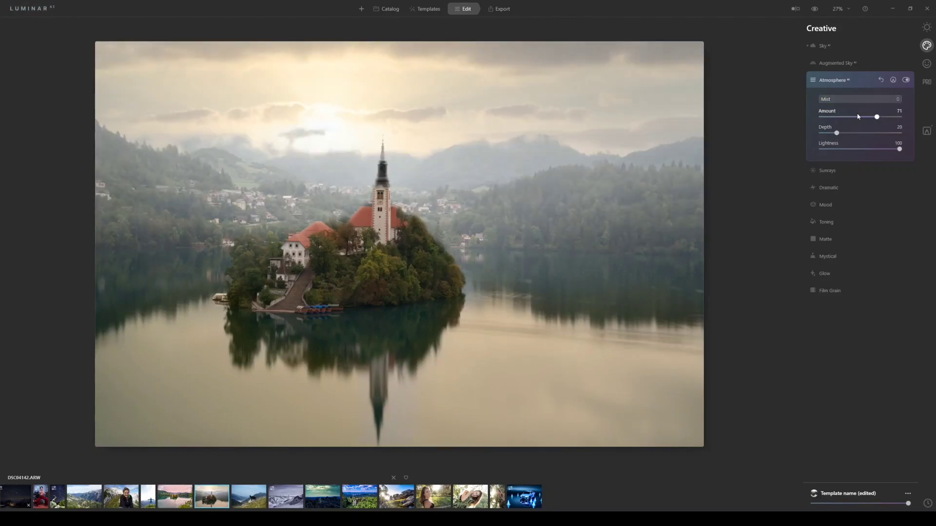
{"action": "left_click", "coordinate": [859, 117]}
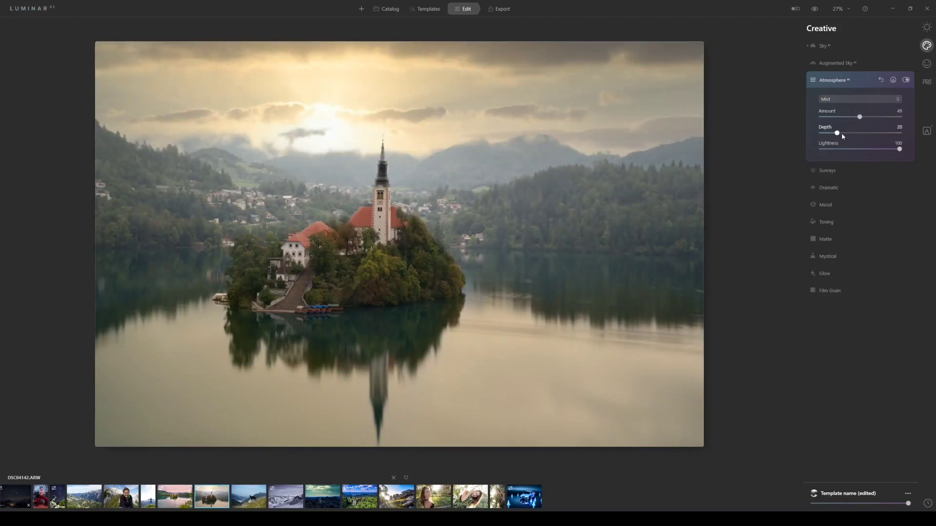
{"action": "left_click_drag", "start_coordinate": [842, 134], "coordinate": [865, 133]}
{"action": "key", "text": "Up"}
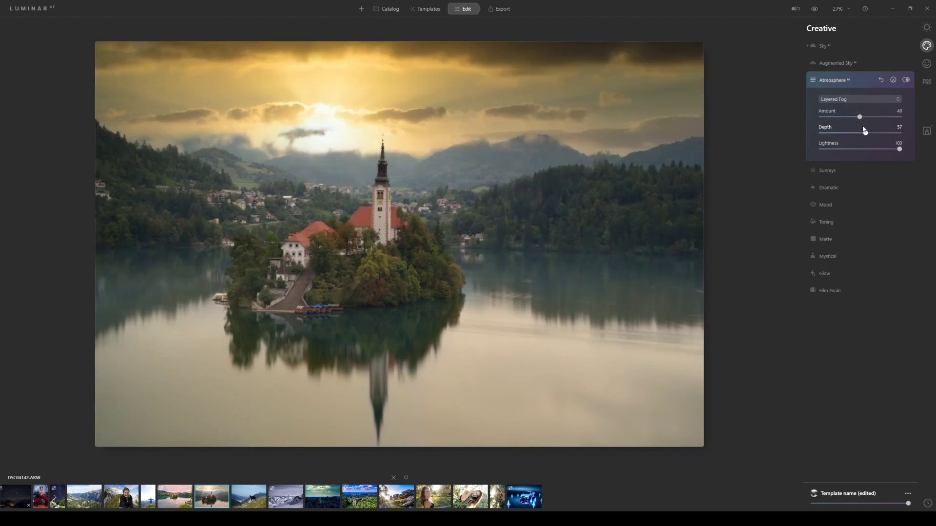
{"action": "left_click", "coordinate": [882, 117]}
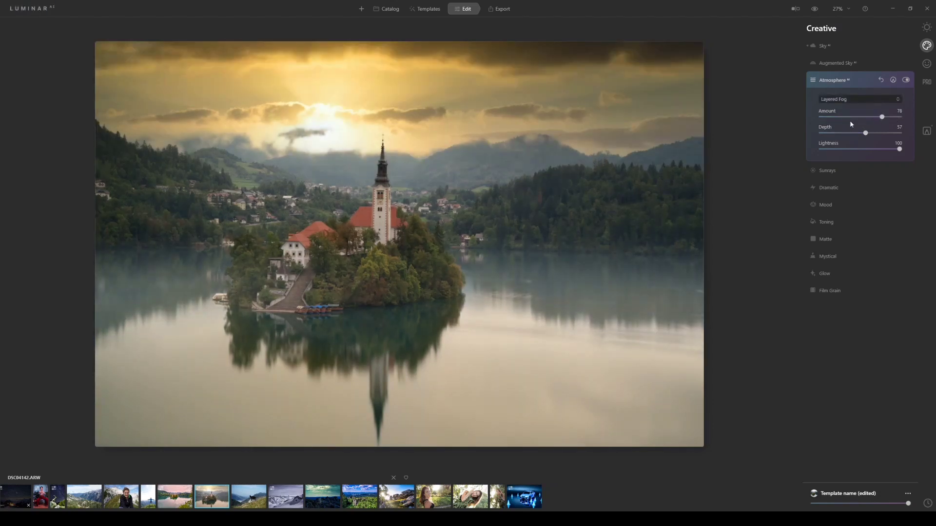
{"action": "key", "text": "Down"}
{"action": "key", "text": "Down"}
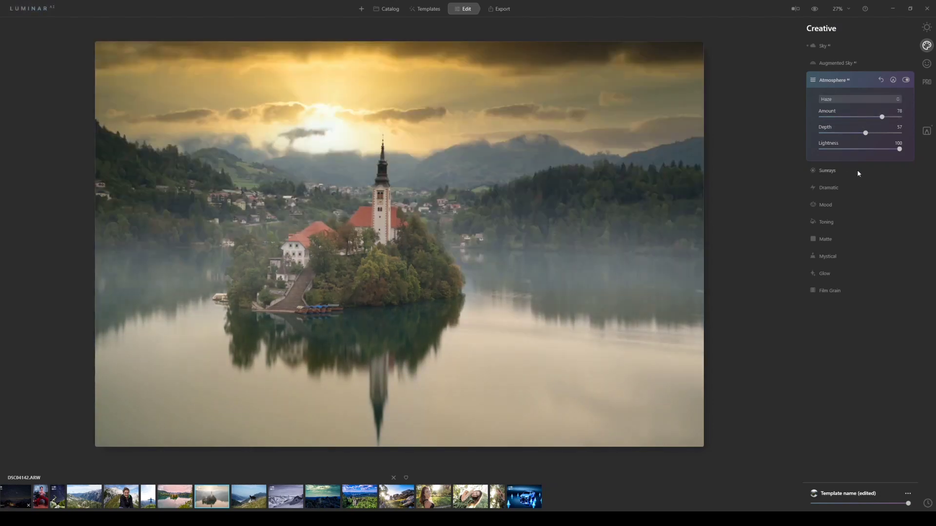
{"action": "mouse_move", "coordinate": [896, 120]}
{"action": "left_mouse_down"}
{"action": "mouse_move", "coordinate": [899, 134]}
{"action": "mouse_move", "coordinate": [874, 139]}
{"action": "left_mouse_up"}
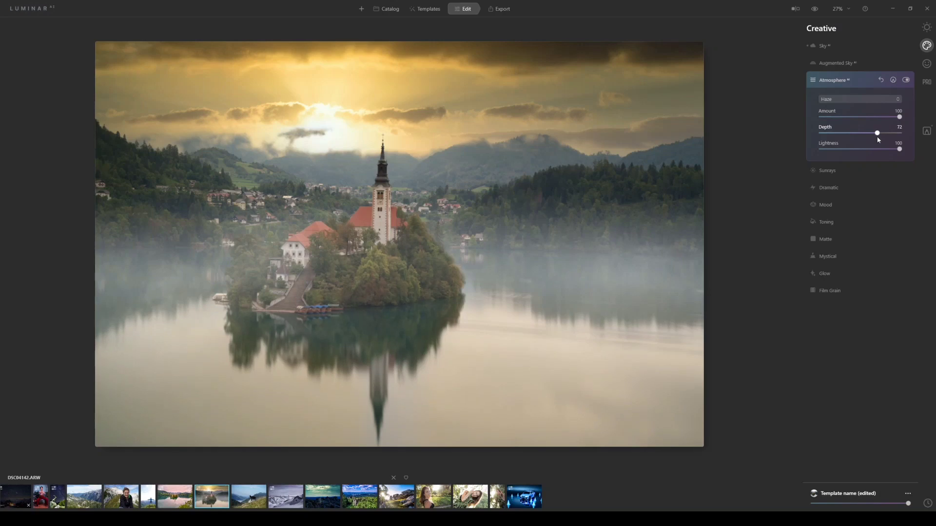
Place the sun centre left of the tower and add sunrays at Amount 2, Length 72, Penetration 17
{"action": "left_click", "coordinate": [906, 81]}
{"action": "left_click", "coordinate": [828, 171]}
{"action": "left_click", "coordinate": [860, 116]}
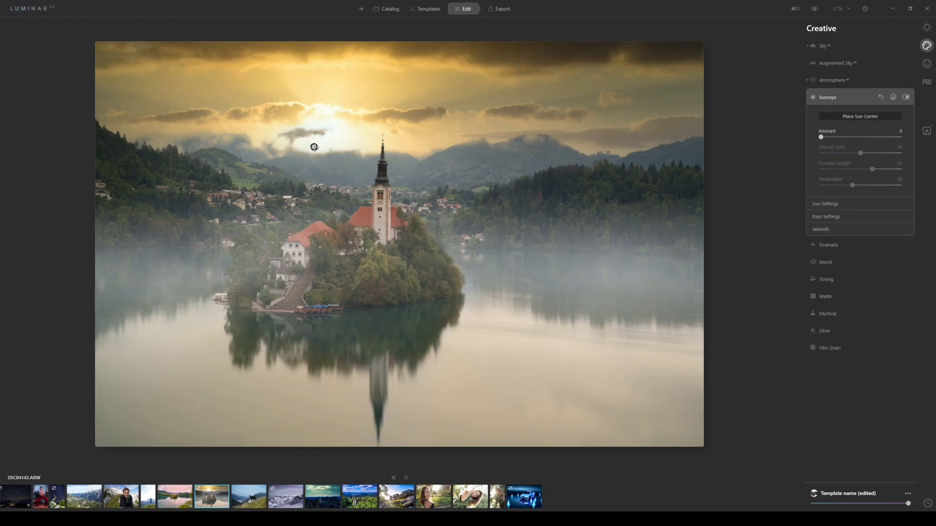
{"action": "left_click_drag", "start_coordinate": [858, 139], "coordinate": [825, 145]}
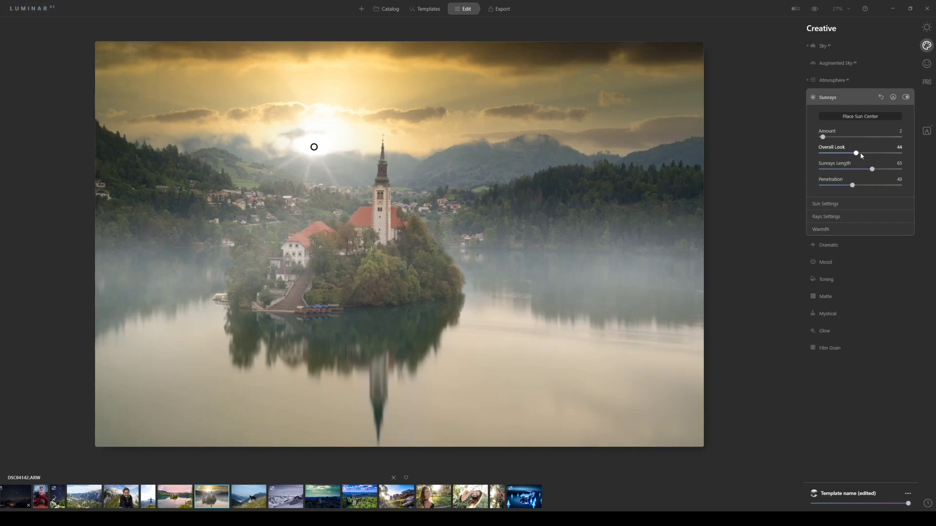
{"action": "left_click_drag", "start_coordinate": [873, 169], "coordinate": [842, 185]}
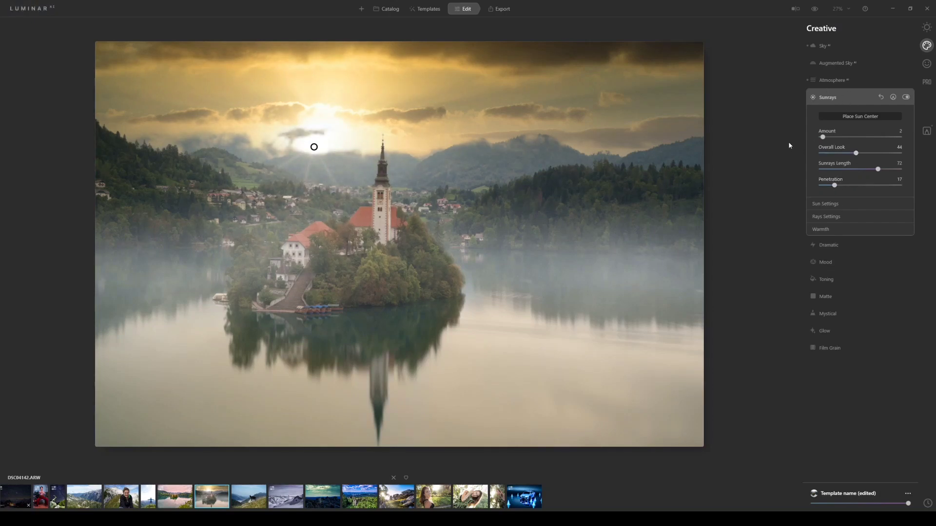
{"action": "left_click", "coordinate": [849, 117]}
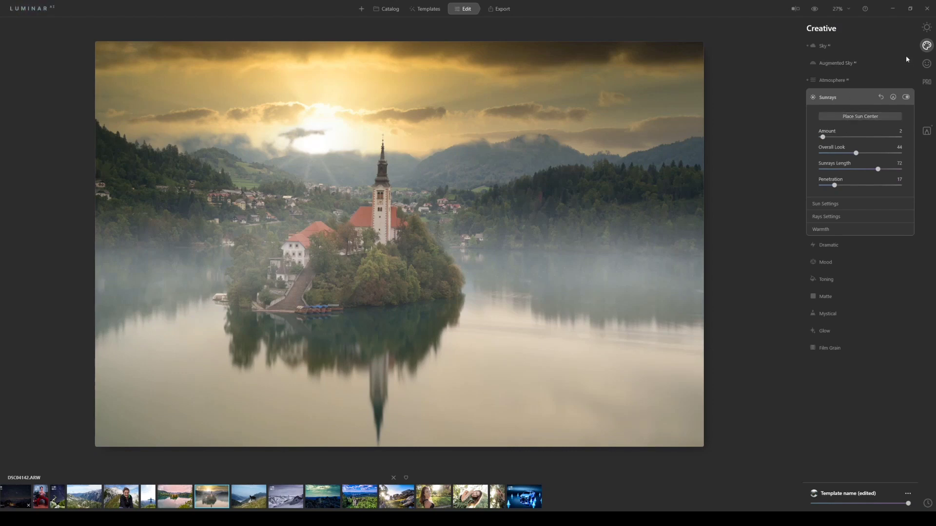
Raise Enhance's Accent AI to about 30 to brighten and enrich the colours
{"action": "left_click", "coordinate": [819, 99]}
{"action": "left_click", "coordinate": [926, 29]}
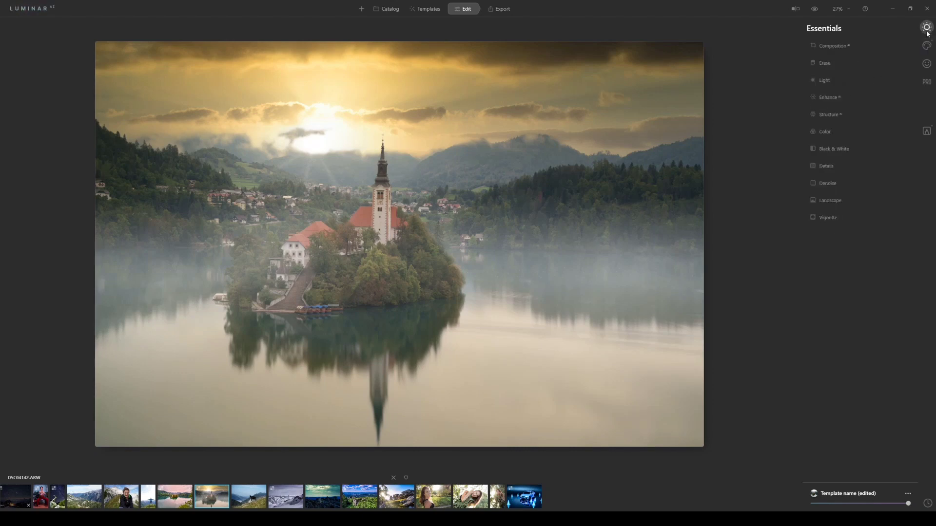
{"action": "left_click", "coordinate": [835, 96]}
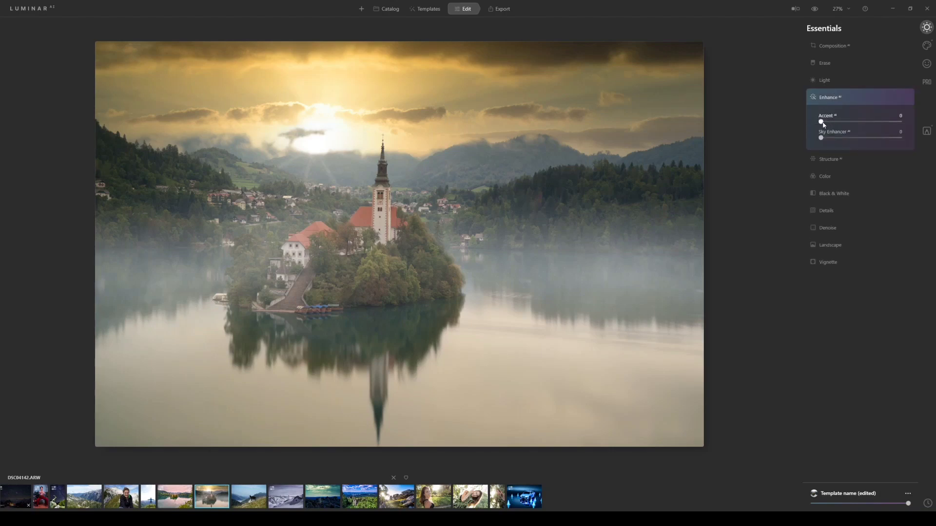
{"action": "mouse_move", "coordinate": [822, 122]}
{"action": "left_mouse_down"}
{"action": "mouse_move", "coordinate": [874, 130]}
{"action": "mouse_move", "coordinate": [841, 124]}
{"action": "left_mouse_up"}
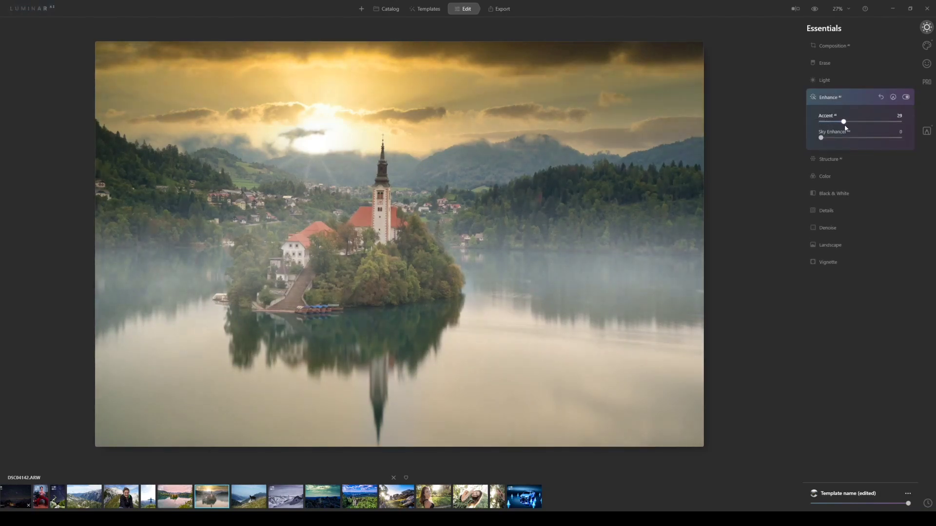
{"action": "left_click", "coordinate": [906, 97]}
{"action": "mouse_move", "coordinate": [839, 121]}
{"action": "left_mouse_down"}
{"action": "mouse_move", "coordinate": [834, 138]}
{"action": "mouse_move", "coordinate": [834, 128]}
{"action": "left_mouse_up"}
{"action": "left_click", "coordinate": [830, 99]}
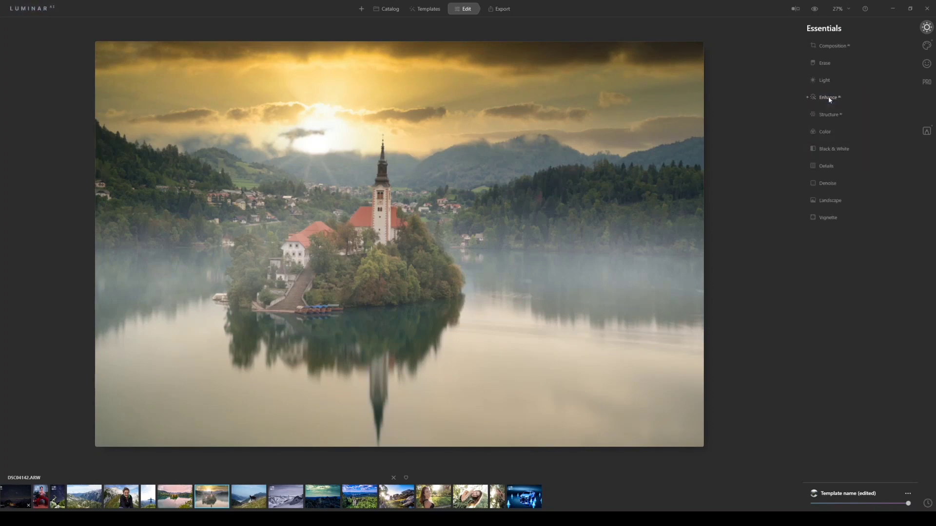
Add Structure at Amount 24 with Boost 7, checking it against the photo without structure
{"action": "left_click", "coordinate": [832, 115]}
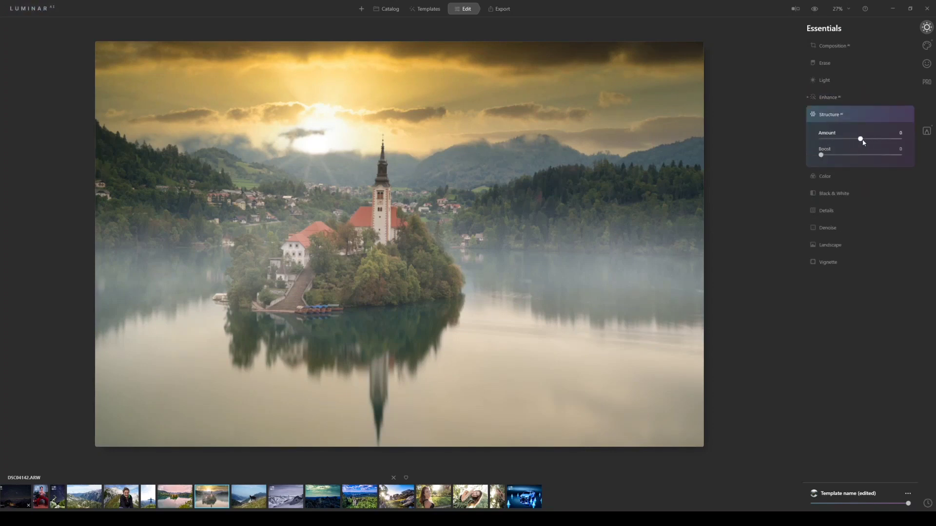
{"action": "mouse_move", "coordinate": [861, 140]}
{"action": "left_mouse_down"}
{"action": "mouse_move", "coordinate": [894, 140]}
{"action": "mouse_move", "coordinate": [872, 139]}
{"action": "left_mouse_up"}
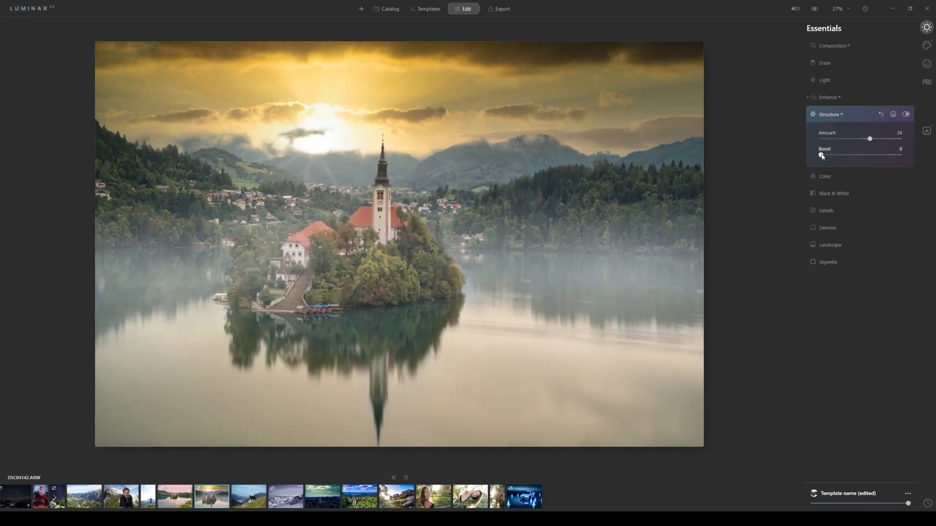
{"action": "left_click_drag", "start_coordinate": [822, 156], "coordinate": [827, 156]}
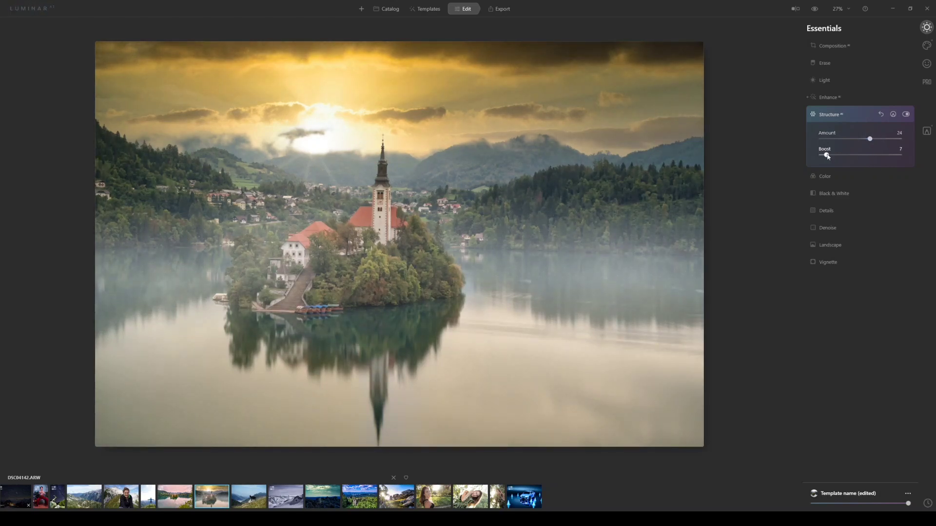
{"action": "left_click", "coordinate": [908, 118]}
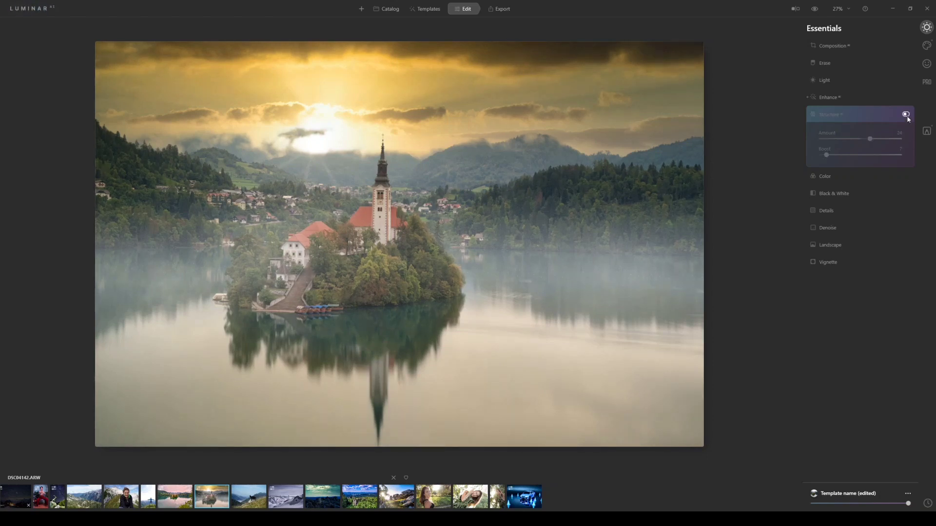
{"action": "left_click", "coordinate": [906, 116]}
{"action": "left_click", "coordinate": [830, 245]}
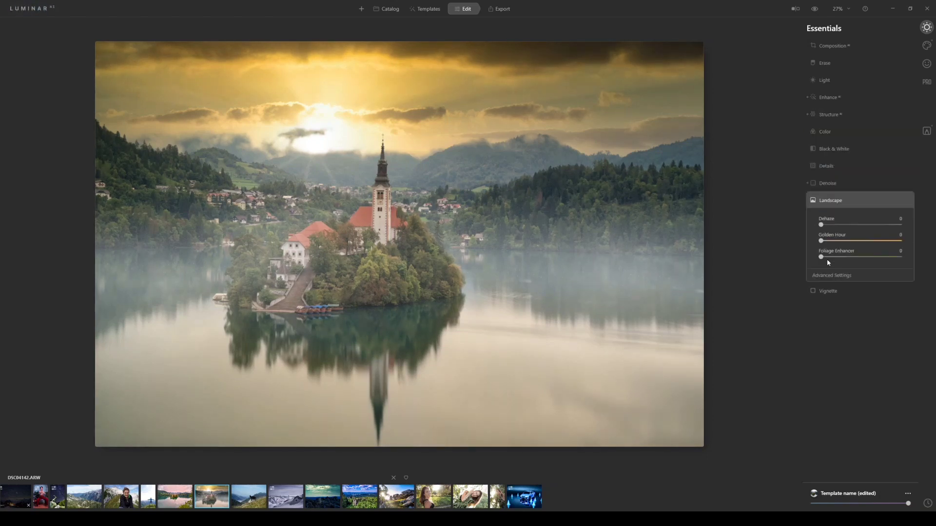
Set Landscape's Golden Hour to 37 and Foliage Enhancer to 34, then compare before and after
{"action": "left_click_drag", "start_coordinate": [821, 241], "coordinate": [870, 241]}
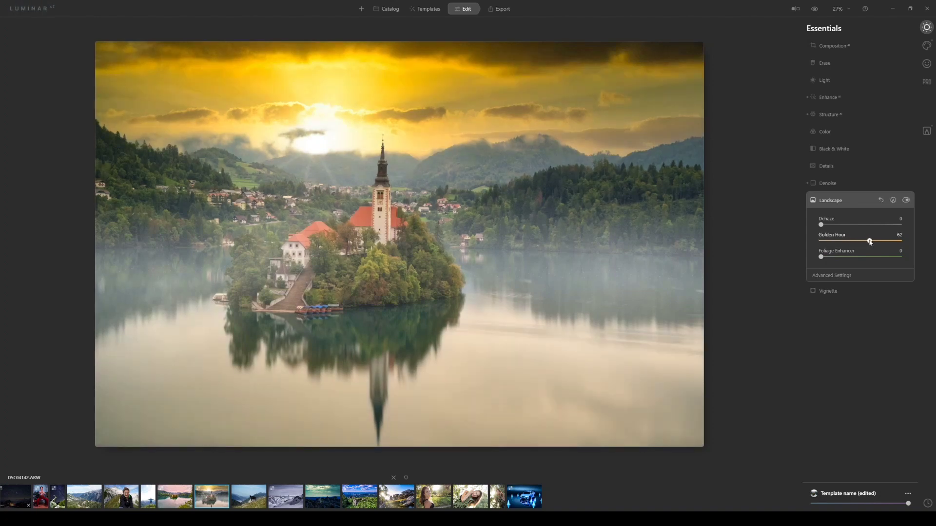
{"action": "left_click_drag", "start_coordinate": [870, 241], "coordinate": [851, 241]}
{"action": "left_click_drag", "start_coordinate": [821, 258], "coordinate": [848, 257]}
{"action": "left_click", "coordinate": [905, 201]}
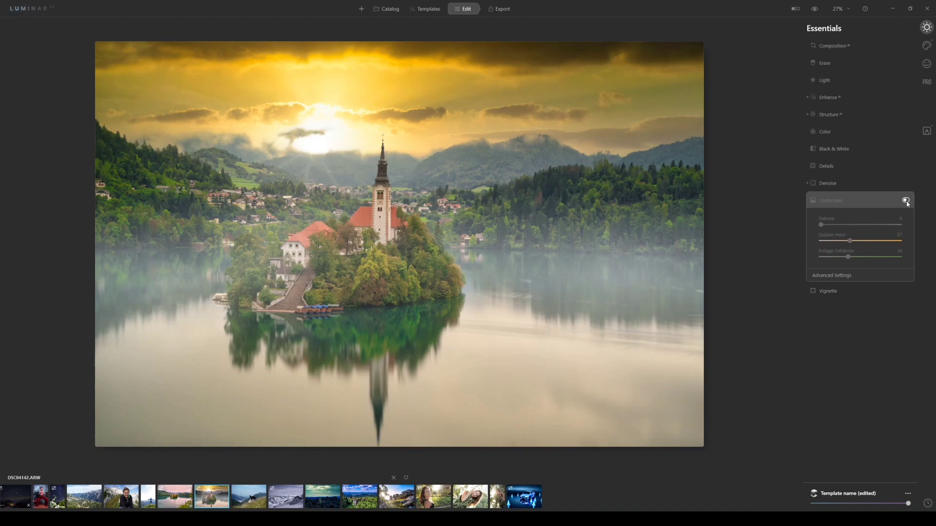
{"action": "left_click", "coordinate": [906, 200]}
Apply the Creative Dramatic effect and settle its Amount at 14
{"action": "left_click", "coordinate": [927, 46]}
{"action": "left_click", "coordinate": [829, 114]}
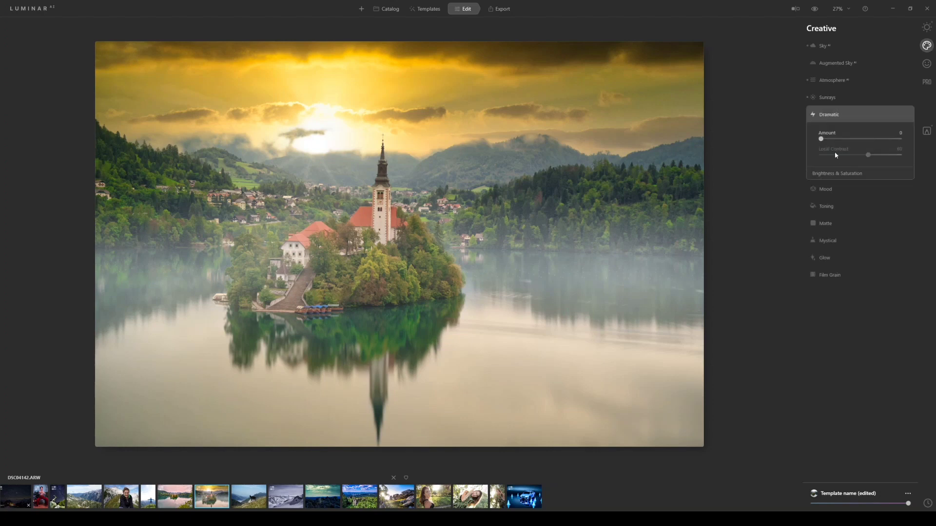
{"action": "left_click_drag", "start_coordinate": [823, 141], "coordinate": [846, 142]}
{"action": "left_click_drag", "start_coordinate": [846, 143], "coordinate": [834, 144]}
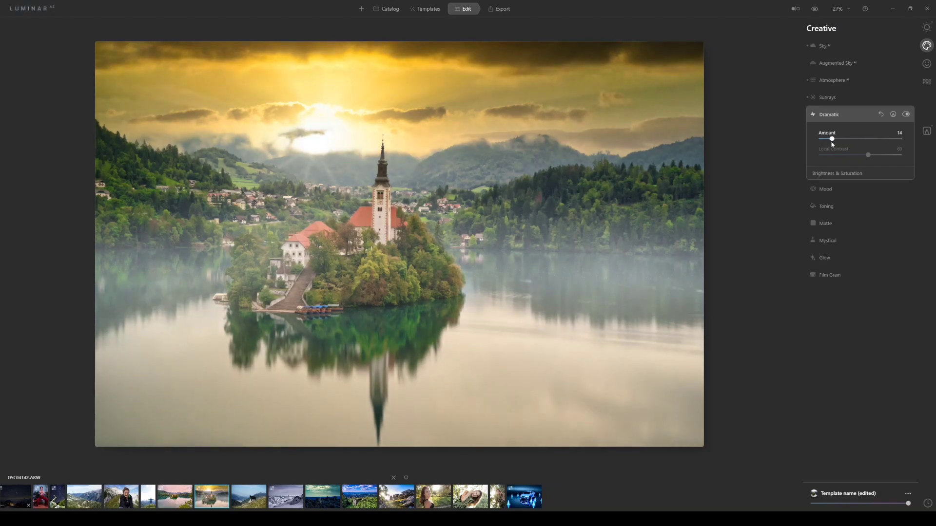